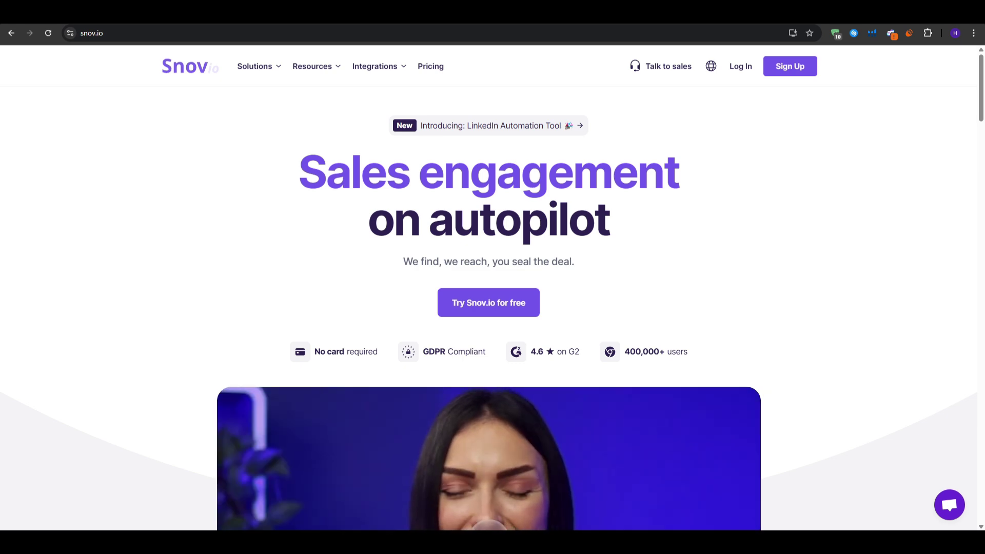
scroll(235, 296, "down", 3)
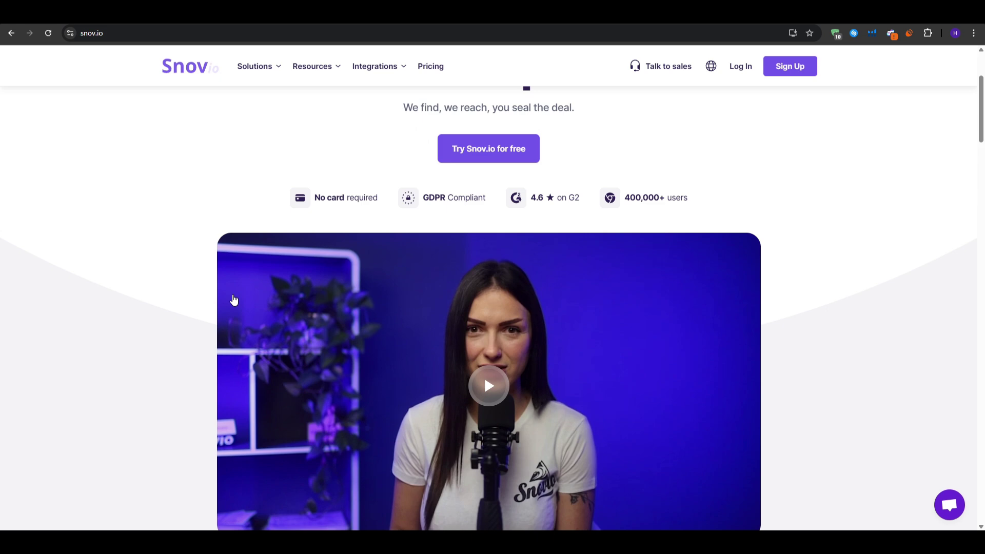
scroll(234, 300, "down", 1)
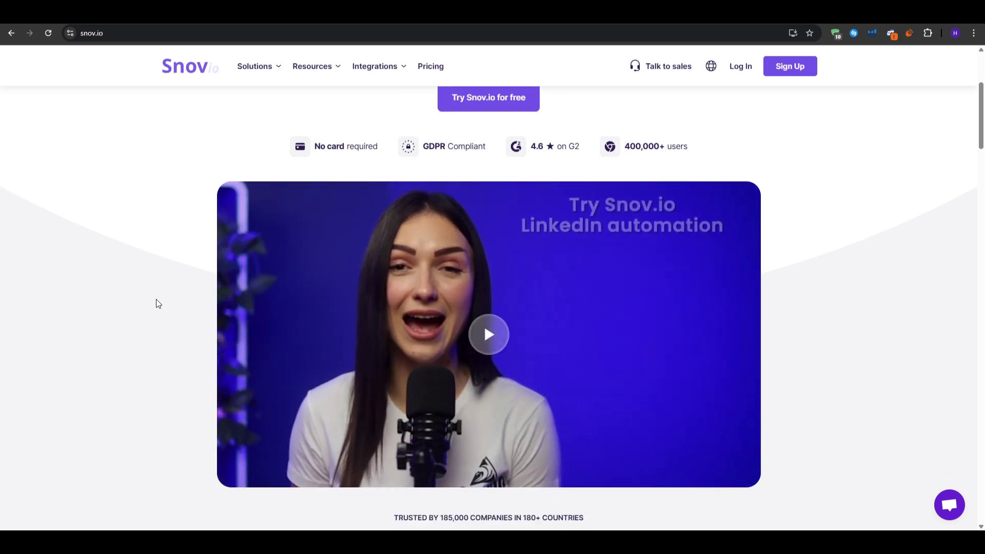
scroll(174, 307, "down", 3)
scroll(173, 309, "down", 3)
scroll(171, 309, "down", 3)
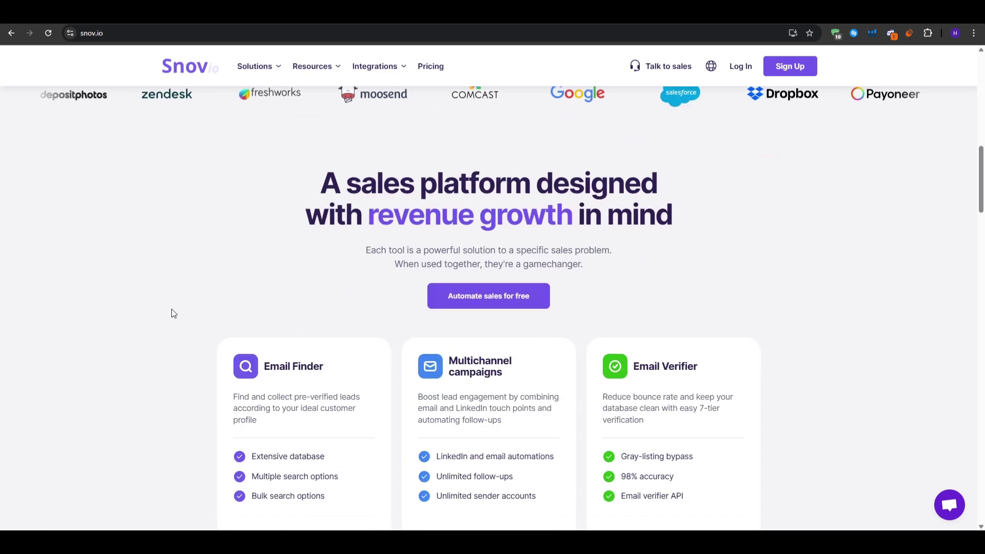
scroll(172, 310, "down", 2)
scroll(170, 309, "down", 2)
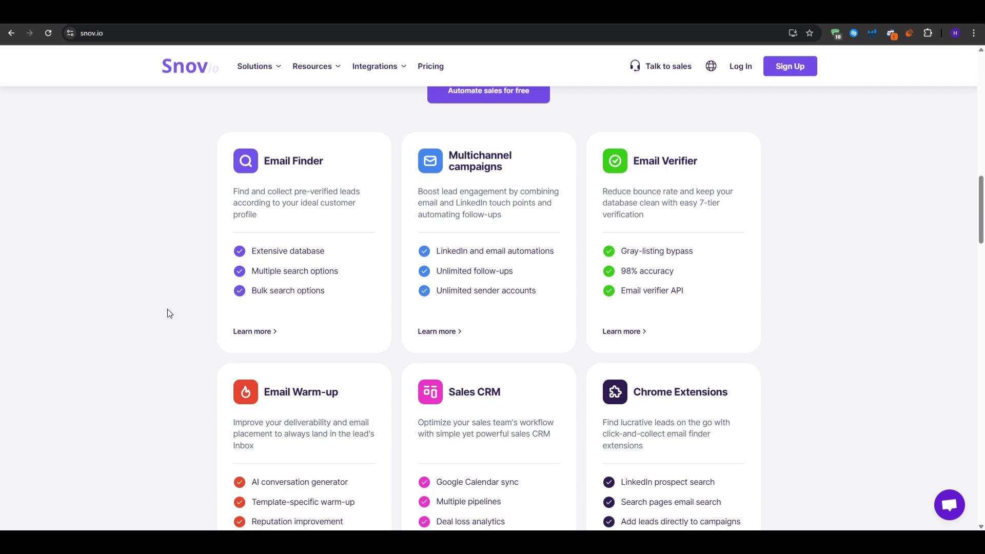
scroll(162, 313, "down", 4)
scroll(162, 321, "down", 2)
scroll(162, 321, "down", 3)
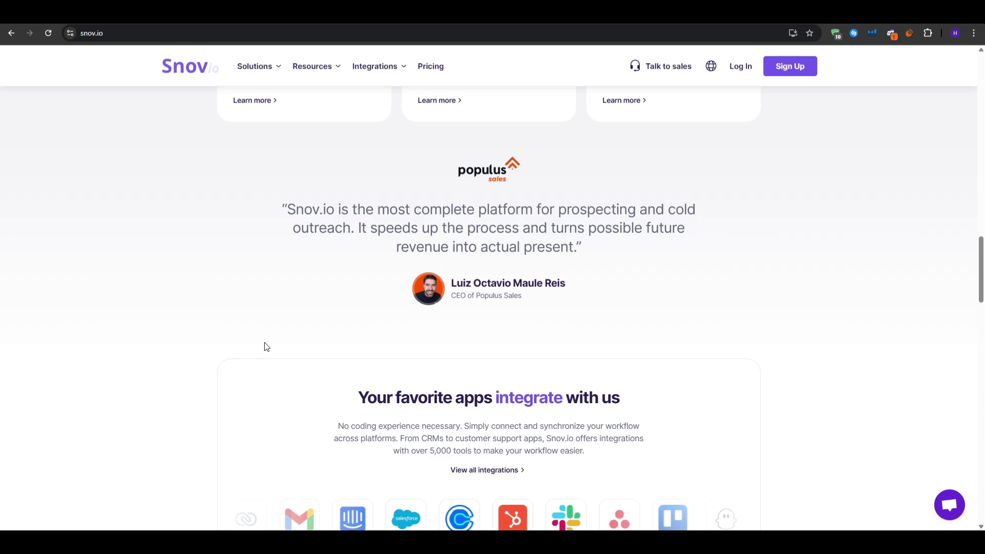
scroll(262, 346, "down", 7)
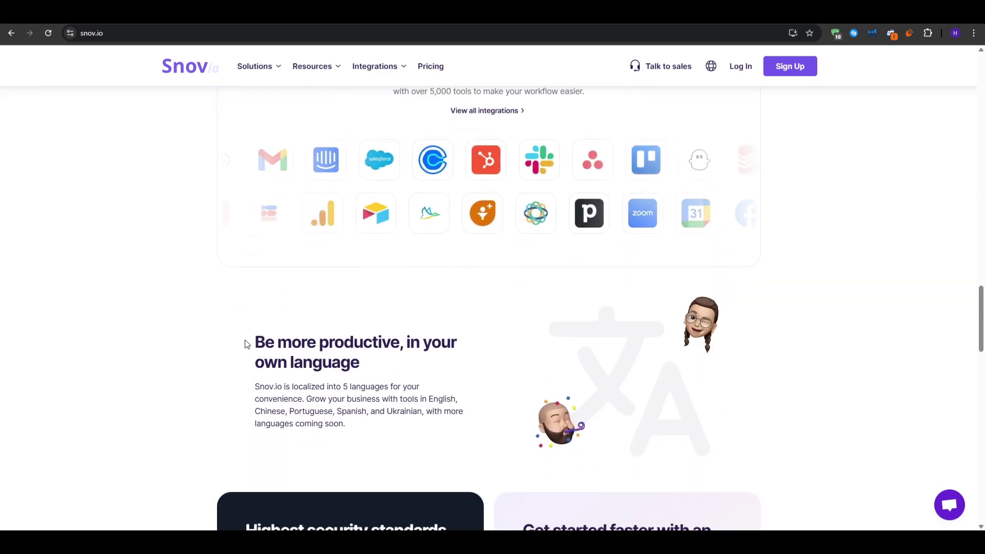
scroll(245, 344, "down", 1)
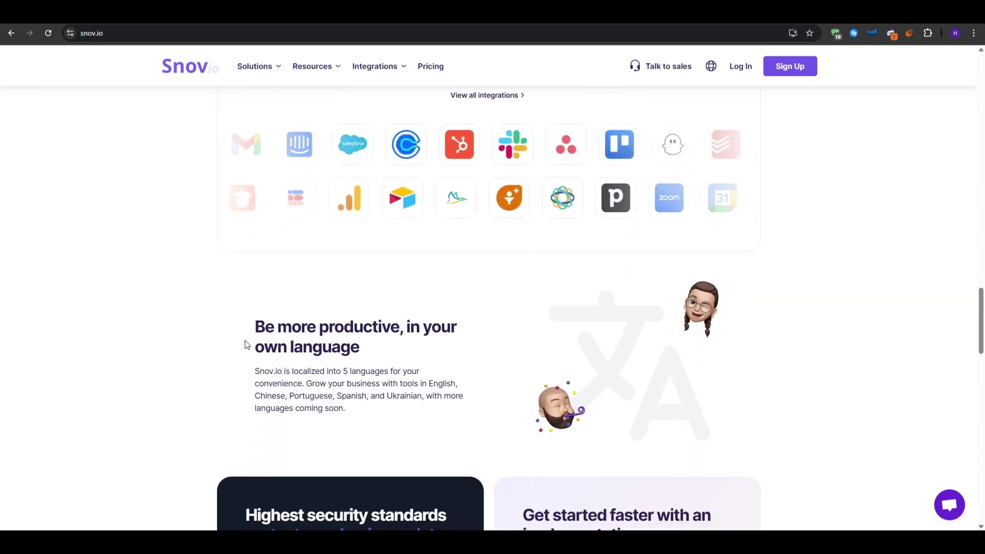
scroll(246, 344, "down", 3)
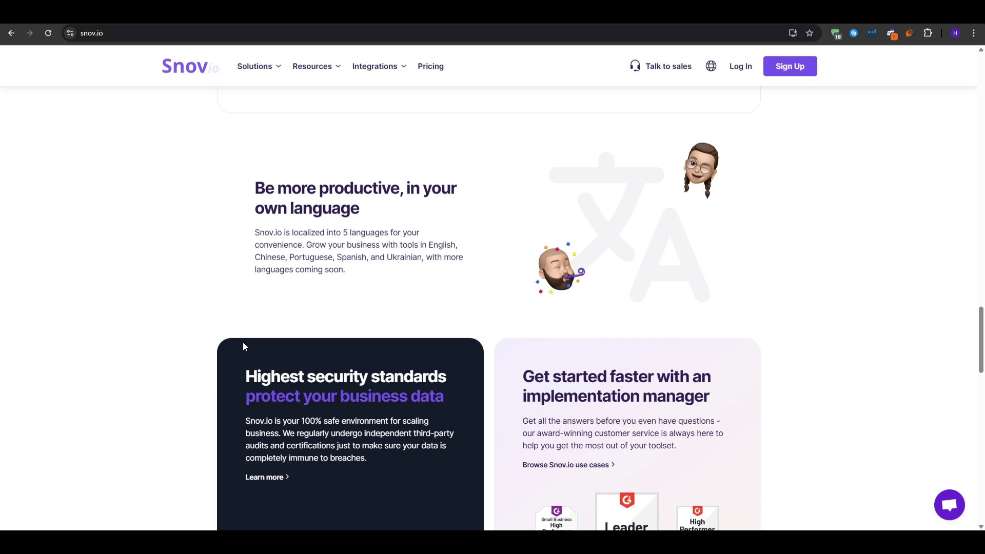
scroll(245, 342, "down", 4)
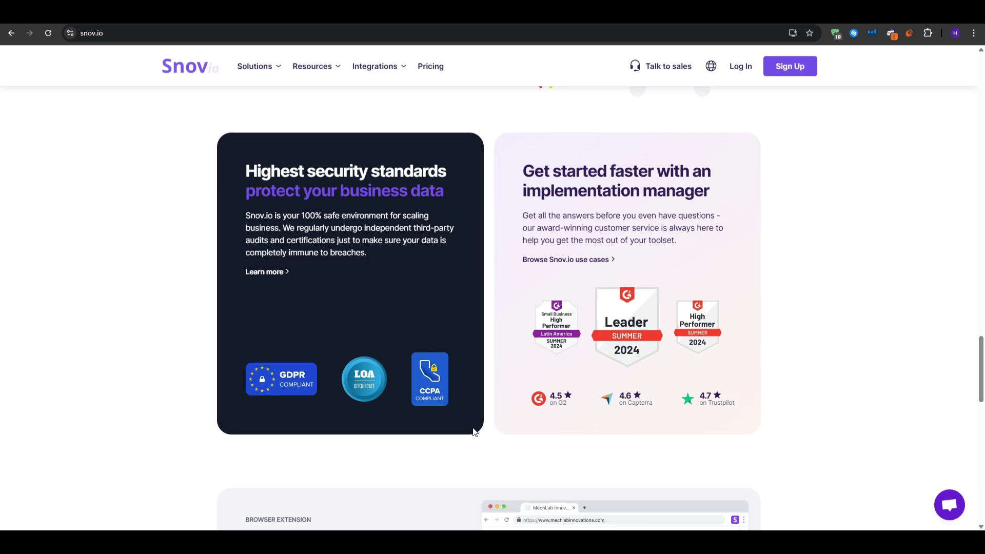
scroll(469, 431, "down", 4)
scroll(468, 432, "down", 2)
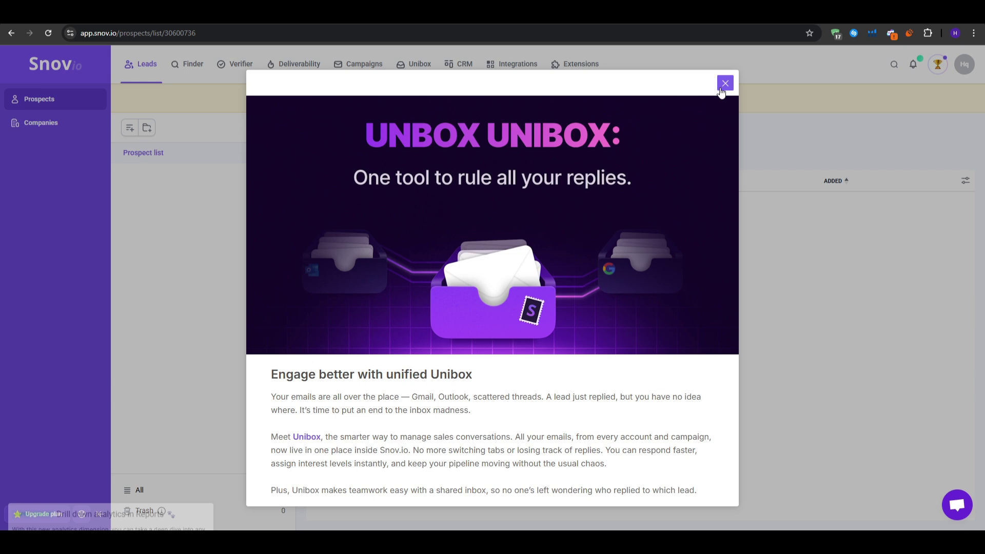
Step: Dismiss the Unibox announcement modal to reach the Prospect Database Search filters
left_click(724, 84)
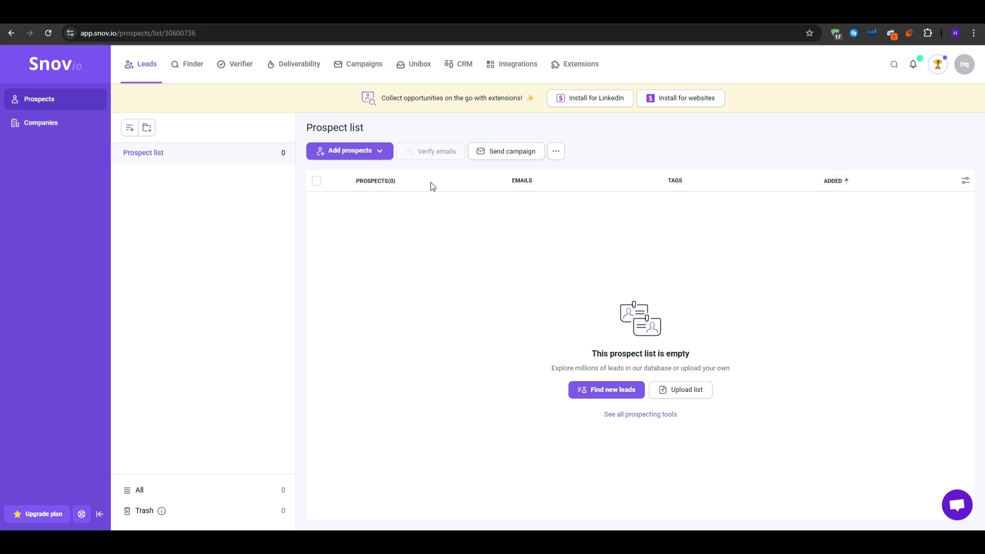
mouse_move(296, 308)
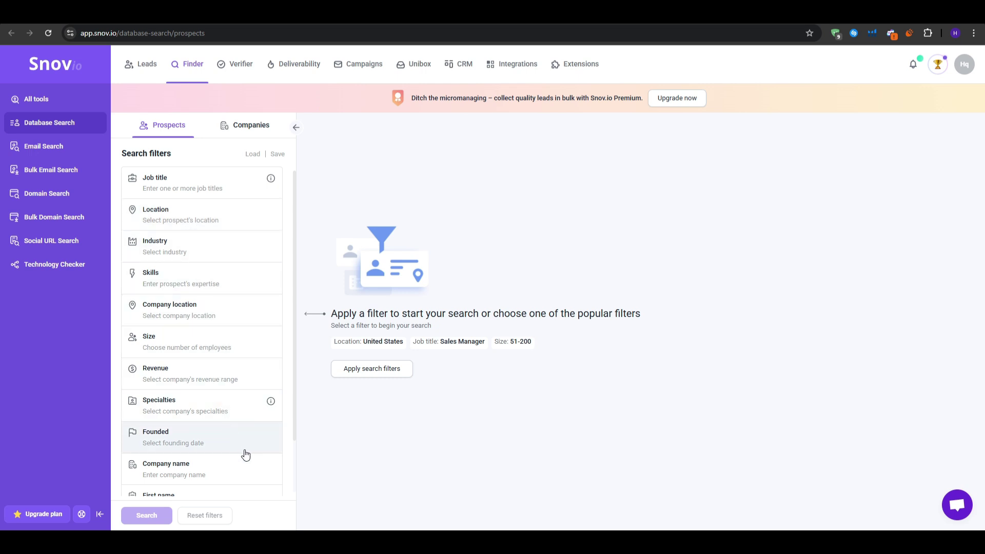
Step: Apply the popular filter set: job title Sales Manager, location United States, size 51-200
scroll(237, 307, "down", 2)
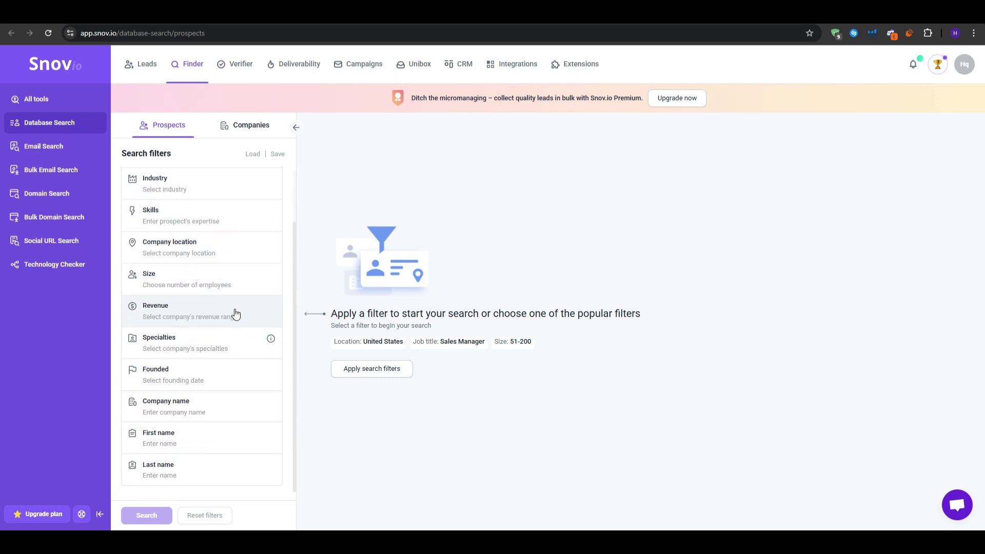
scroll(236, 314, "up", 1)
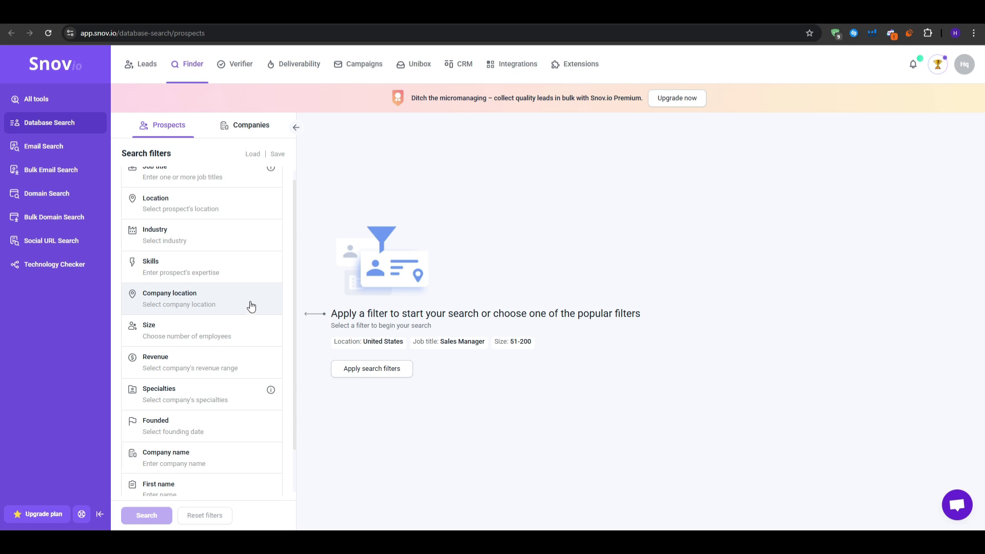
scroll(251, 306, "up", 1)
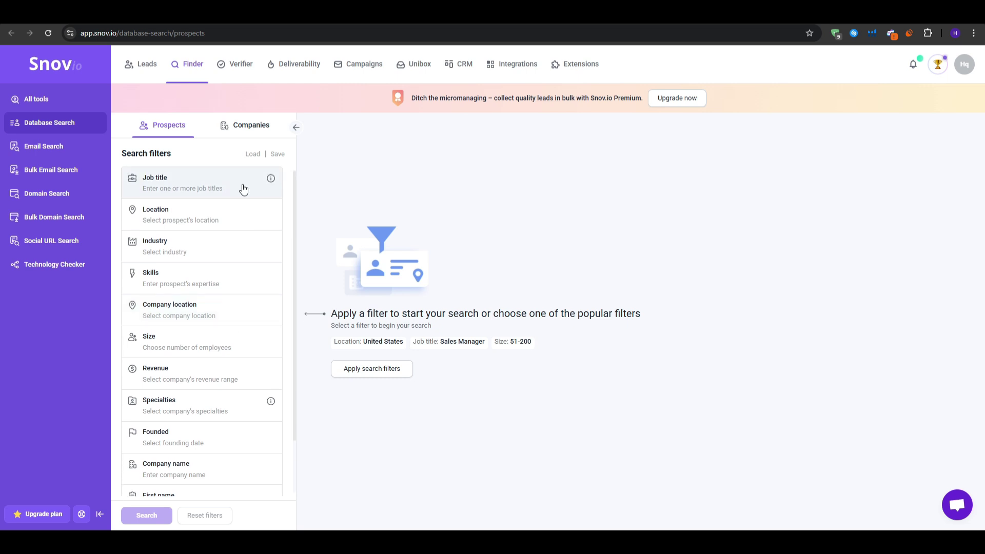
left_click(379, 369)
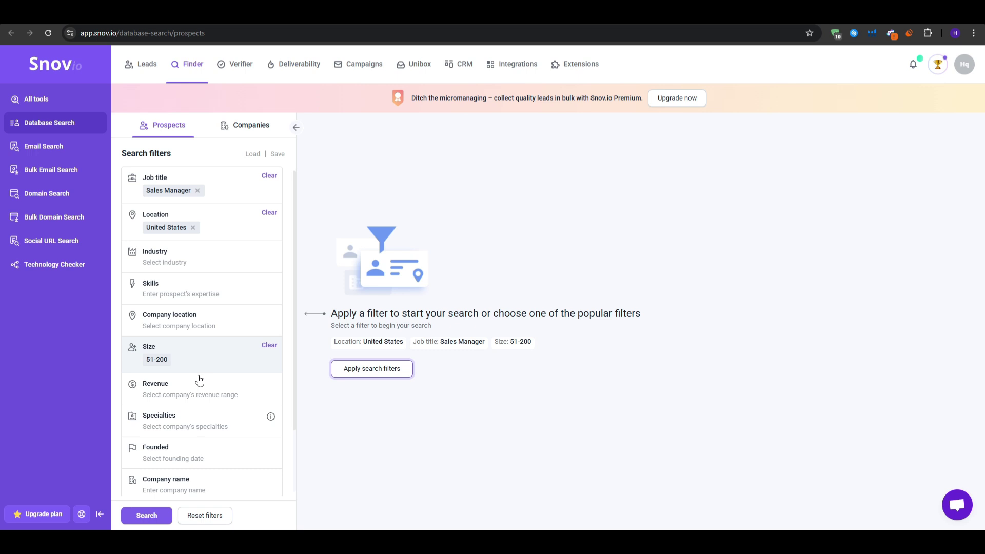
left_click(377, 368)
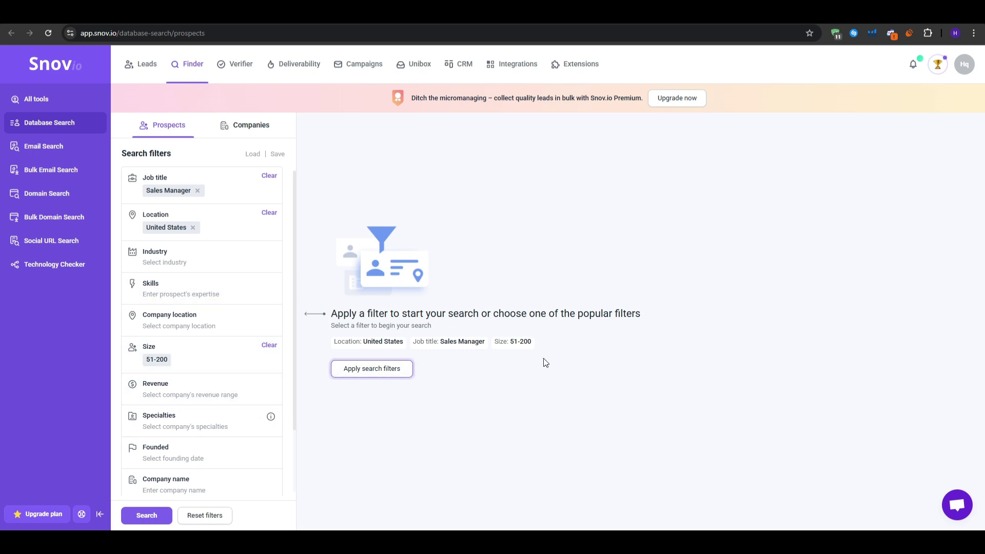
Step: Run the filtered search, select the first six prospects and view the Add to list options
left_click(154, 514)
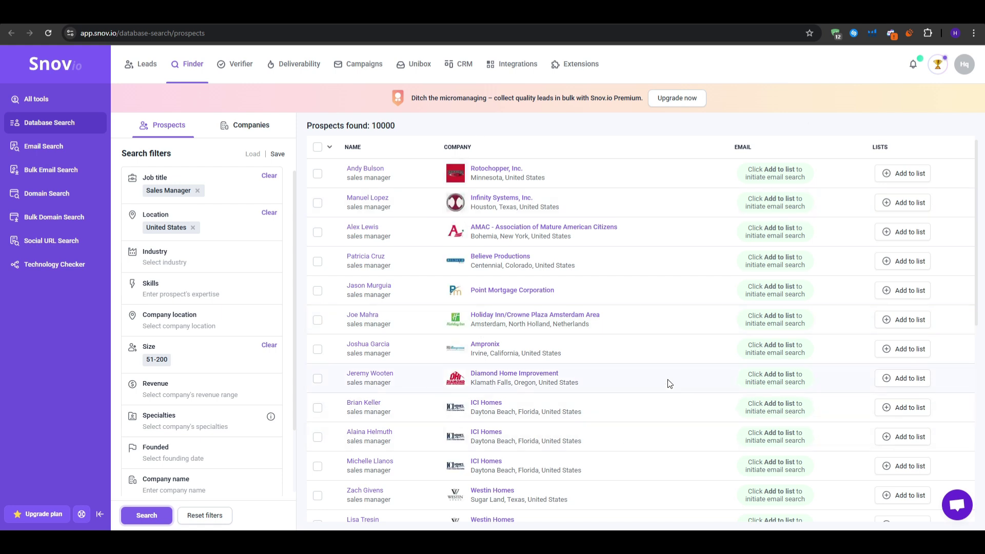
left_click(317, 174)
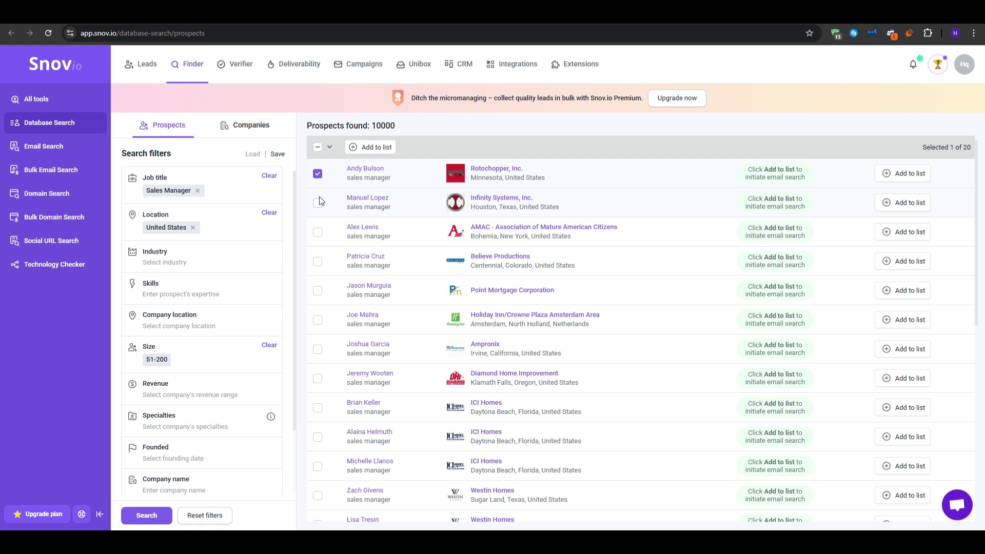
left_click(317, 203)
left_click(317, 231)
left_click(317, 291)
left_click(318, 321)
left_click(372, 147)
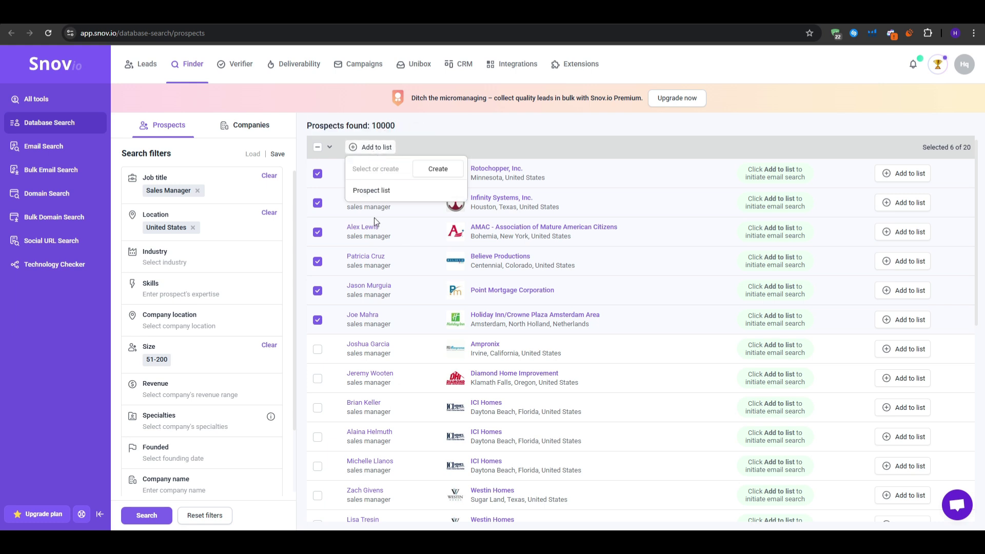
left_click(77, 193)
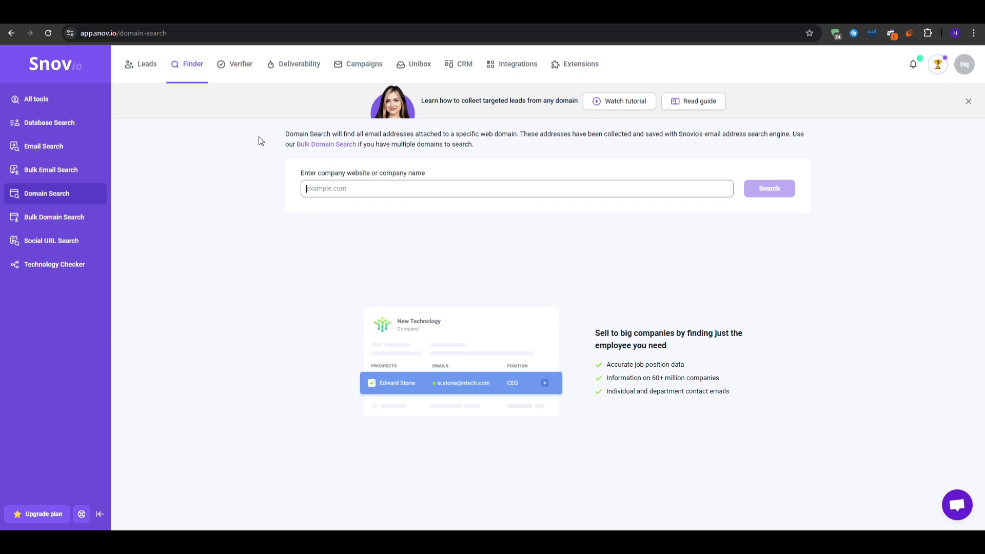
Step: Look over single-email verification in the Verifier, then switch to Bulk Email Verification
left_click(246, 65)
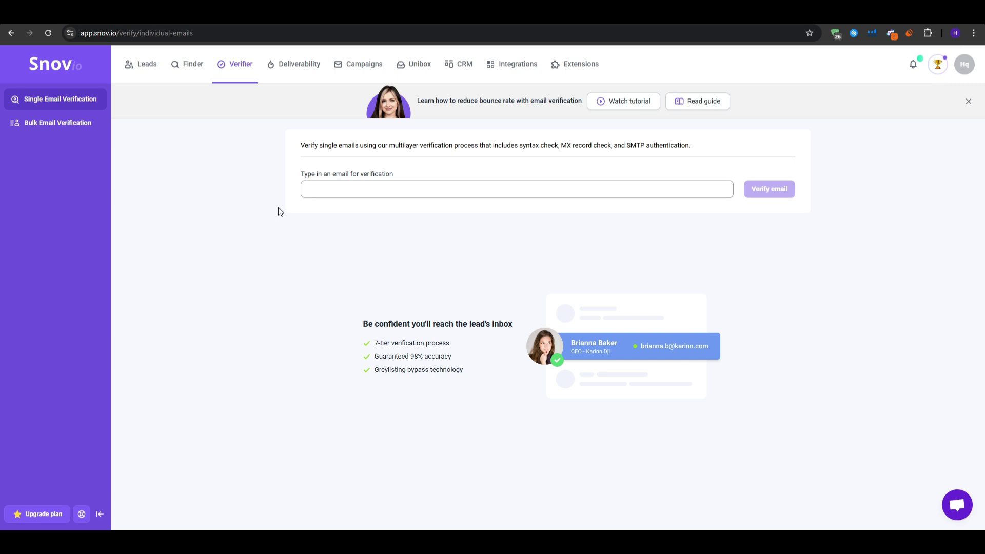
left_click(302, 205)
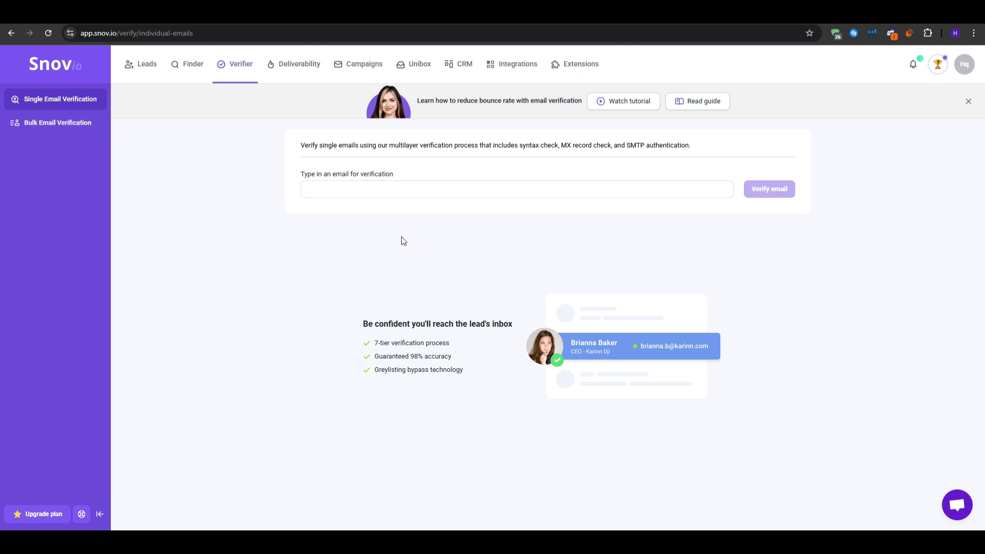
left_click(60, 124)
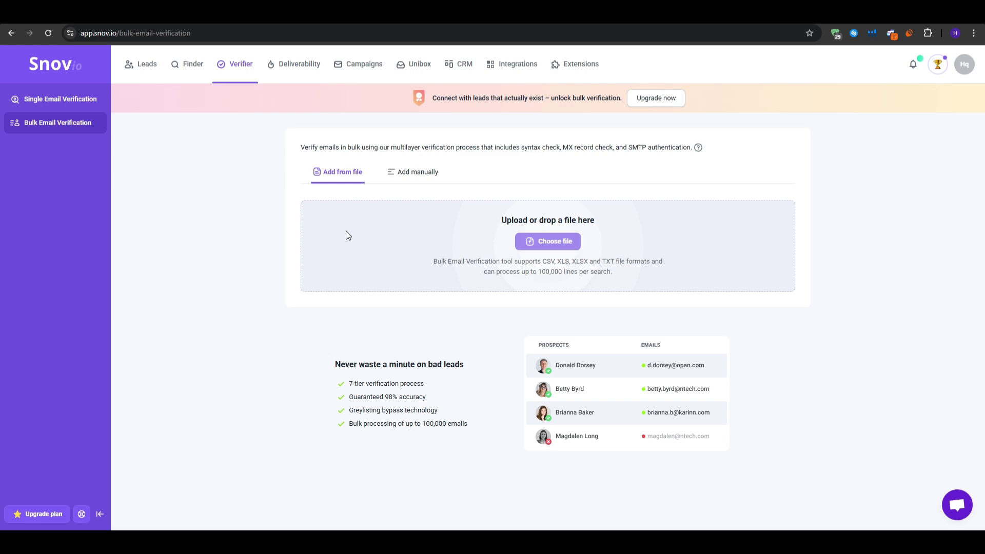
Step: Try adding bulk emails manually, dismiss the Premium notice, and return to Single Email Verification
left_click(398, 185)
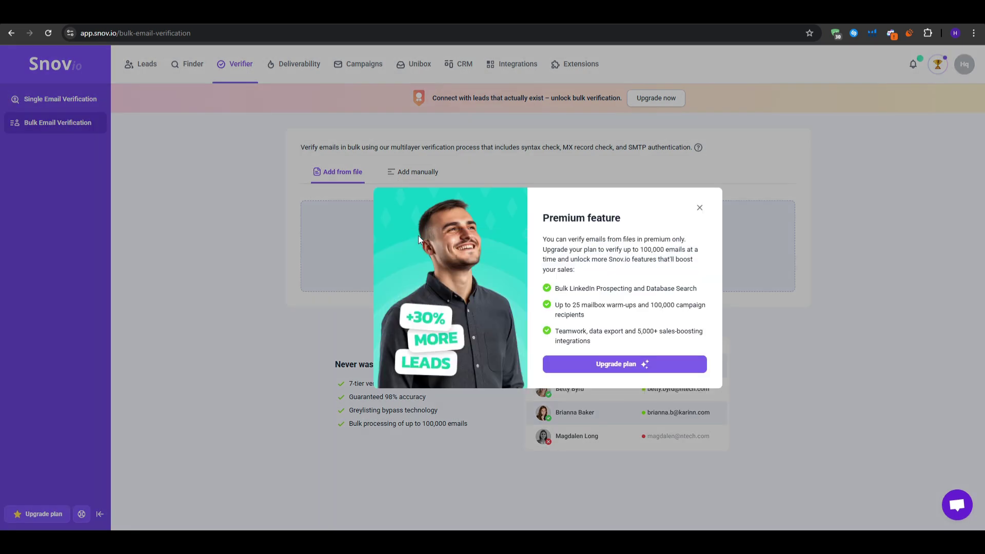
left_click(700, 208)
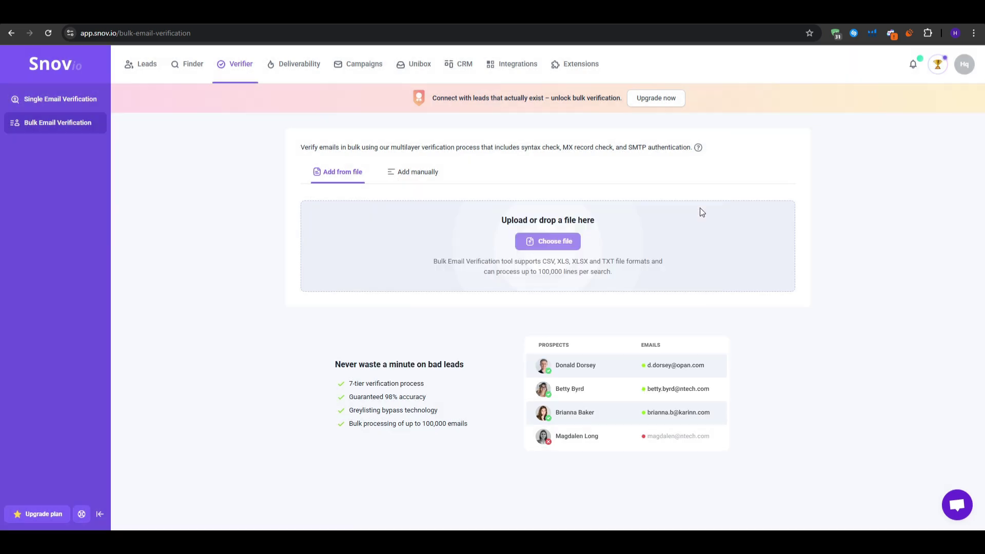
left_click(399, 172)
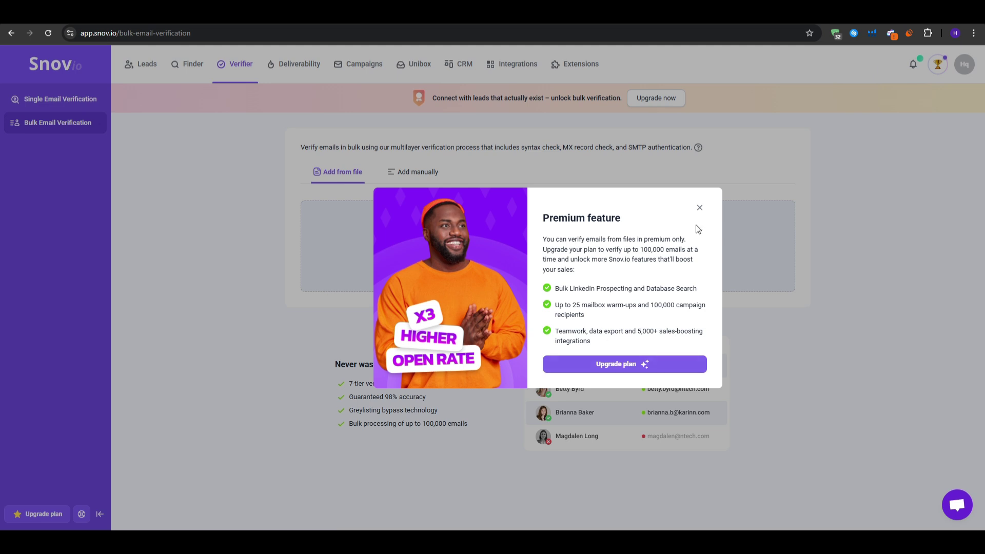
left_click(700, 207)
left_click(72, 105)
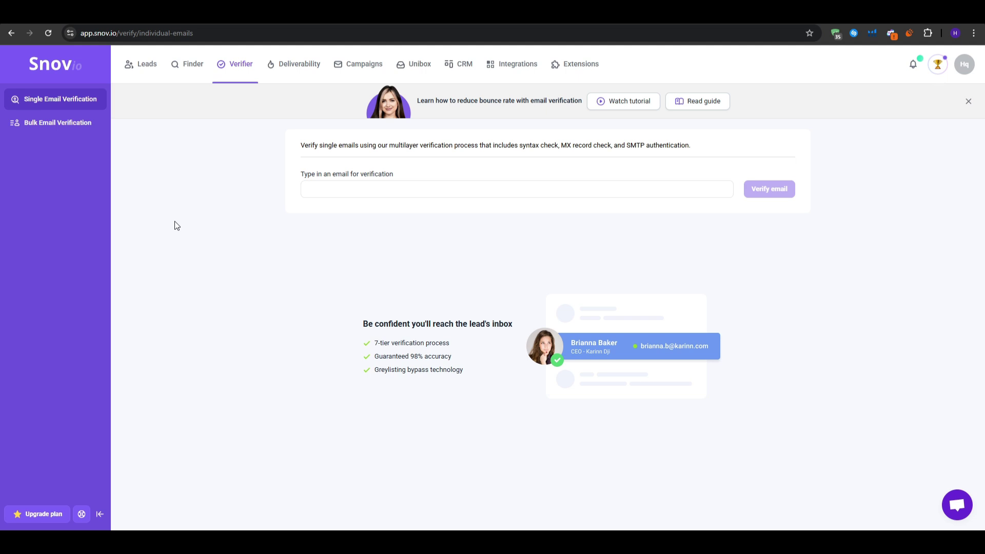
Step: Browse the Deliverability and Finder tools, then open the empty Leads prospect list
left_click(297, 65)
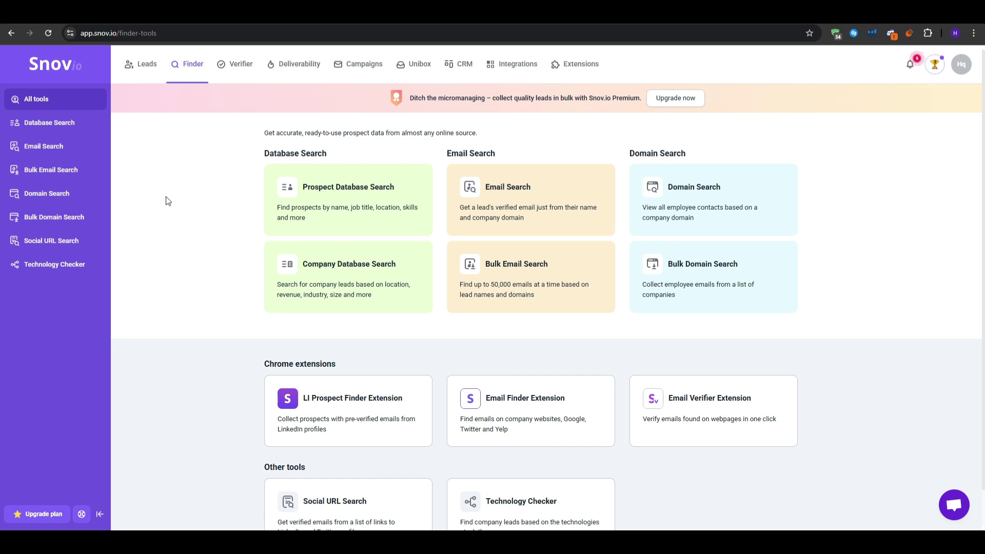
scroll(179, 188, "down", 1)
scroll(179, 188, "down", 1)
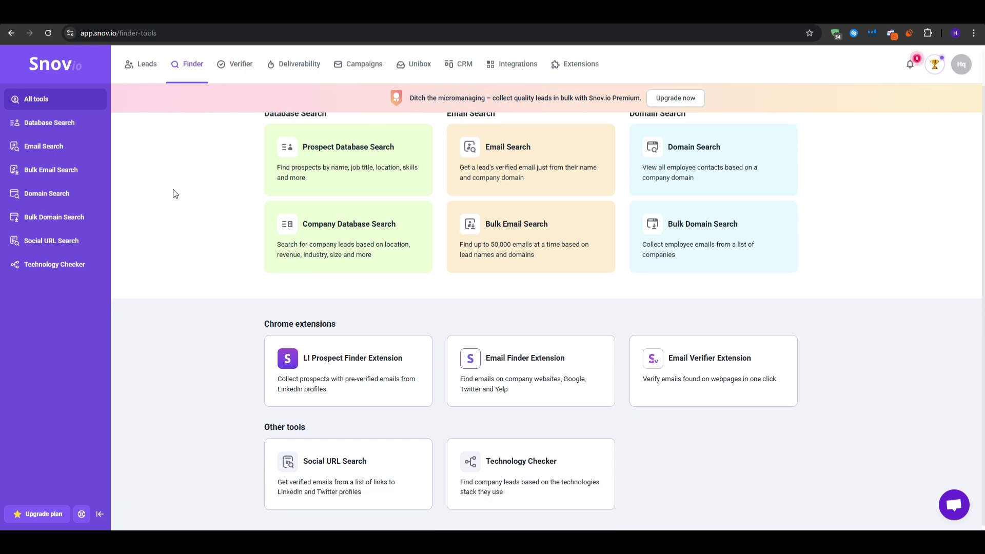
scroll(174, 193, "up", 1)
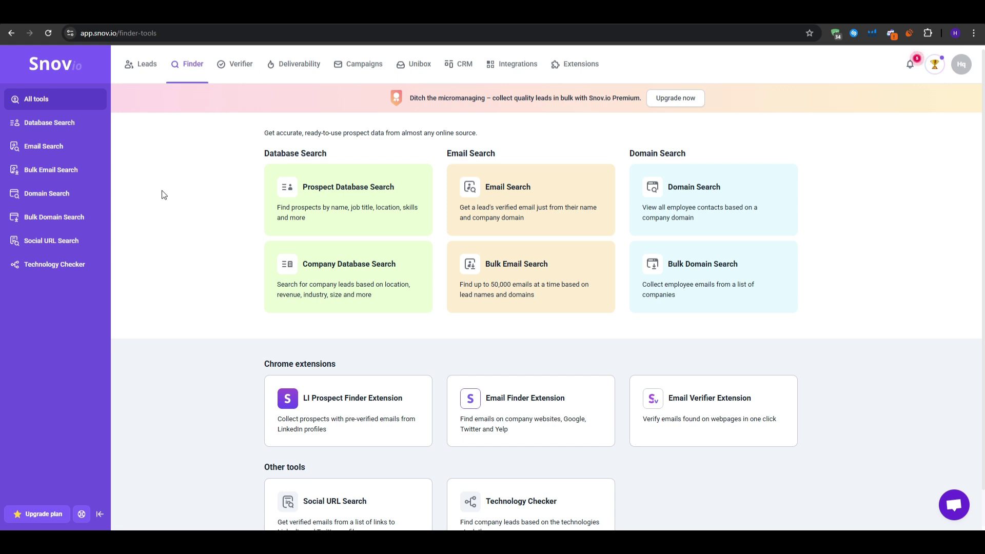
left_click(149, 66)
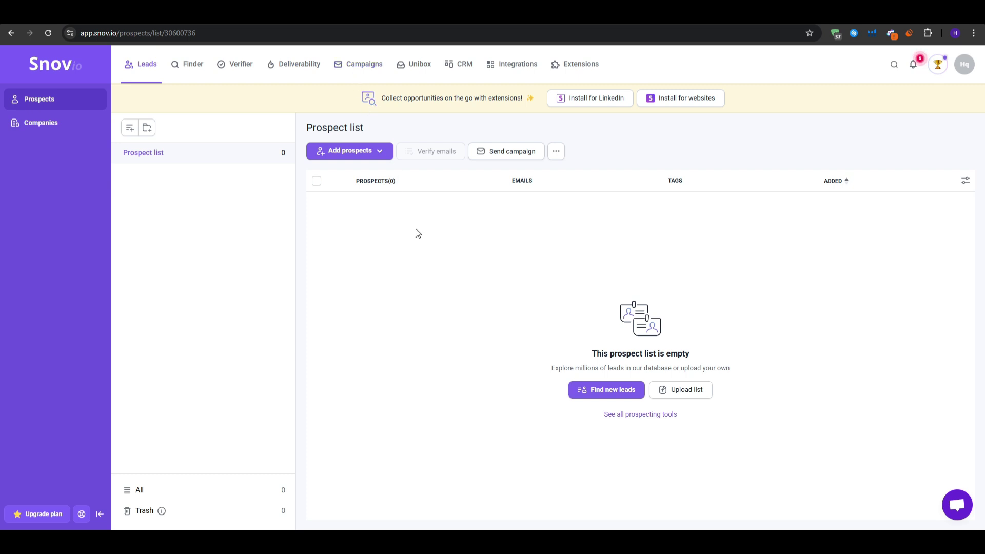
Step: Scroll through the email templates library, including product pitch, cold outreach and follow-up templates
left_click(233, 64)
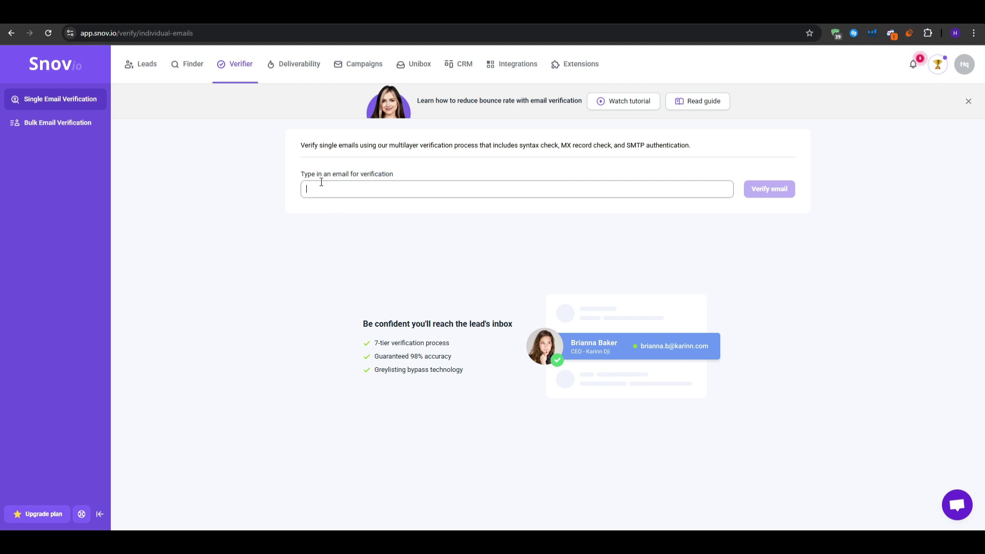
left_click(192, 66)
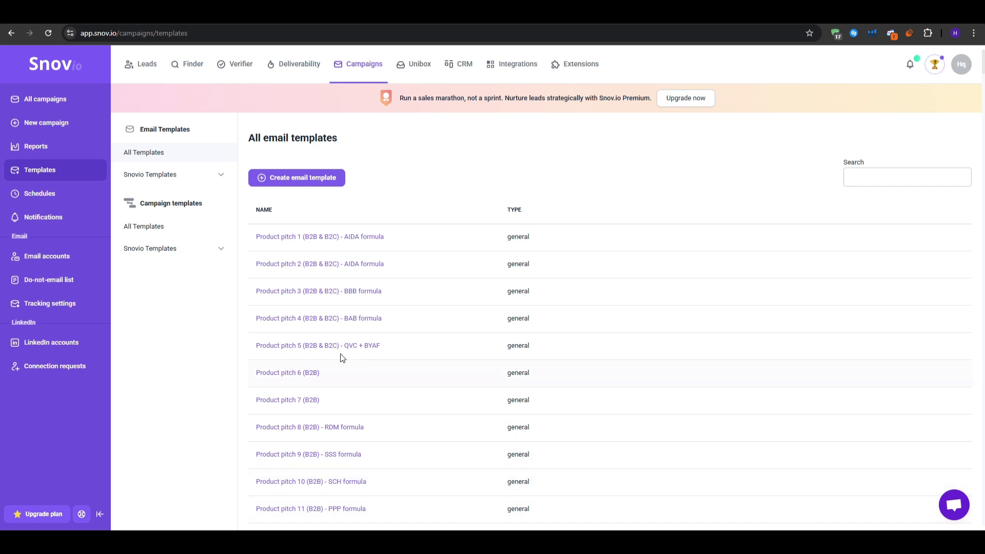
scroll(304, 257, "down", 4)
scroll(305, 272, "down", 3)
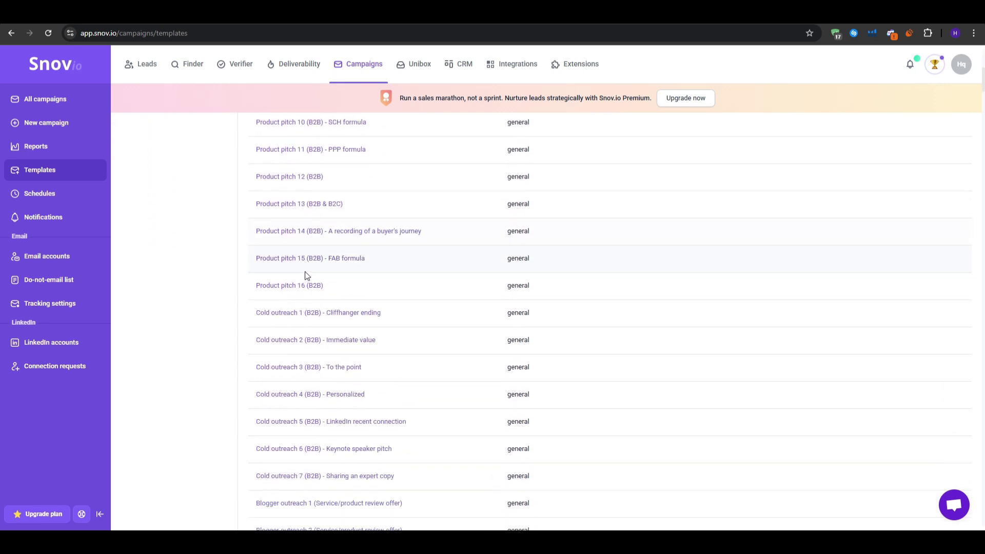
scroll(318, 287, "down", 2)
scroll(330, 302, "down", 3)
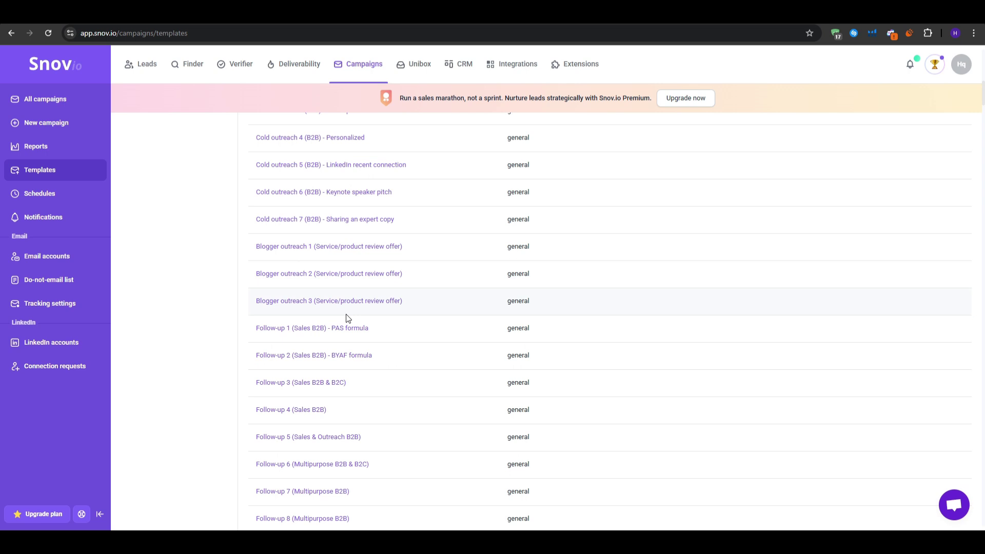
scroll(359, 334, "up", 8)
scroll(389, 354, "up", 4)
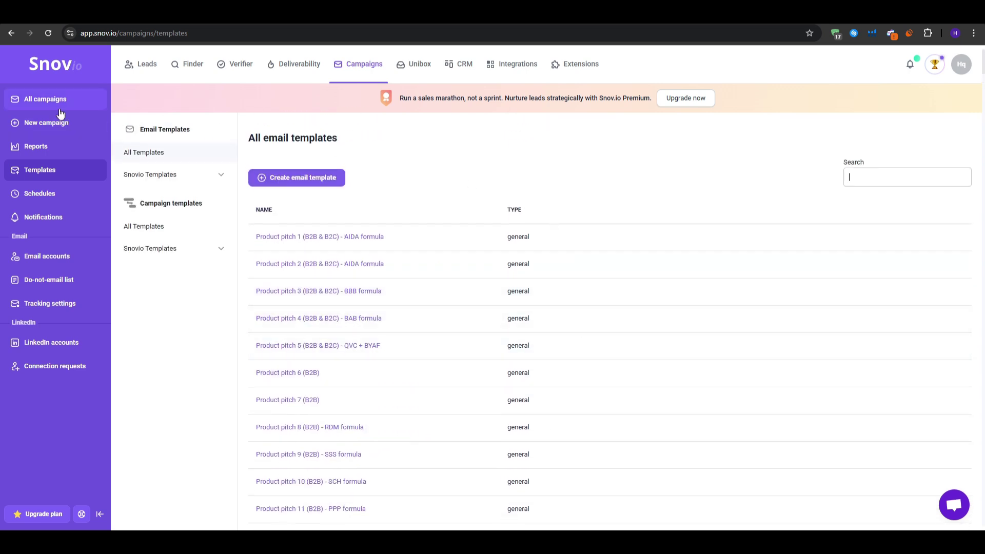
Step: Start a new campaign from a template, previewing the enlarged Post-trade show/conference flowchart
left_click(51, 128)
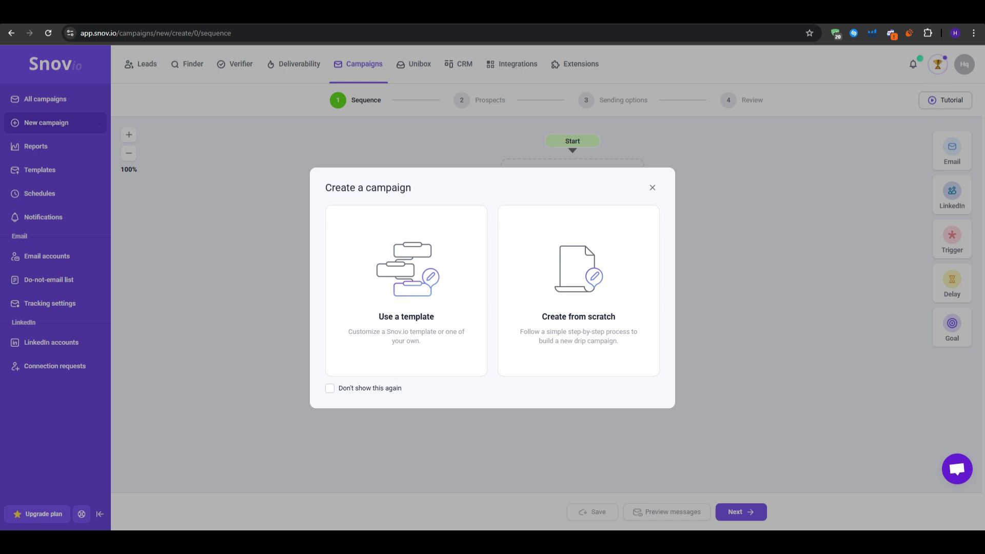
left_click(430, 269)
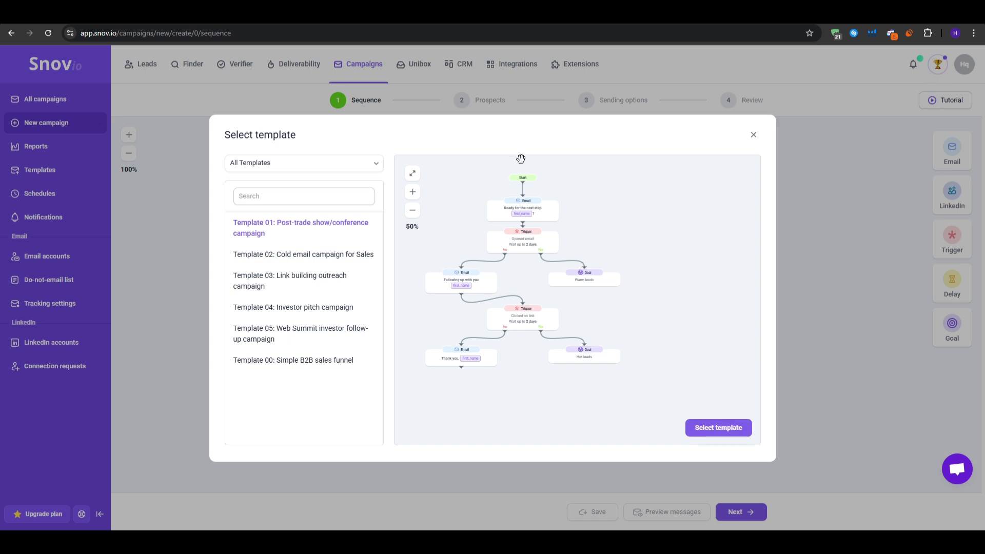
left_click(413, 192)
left_click_drag(461, 246, 462, 194)
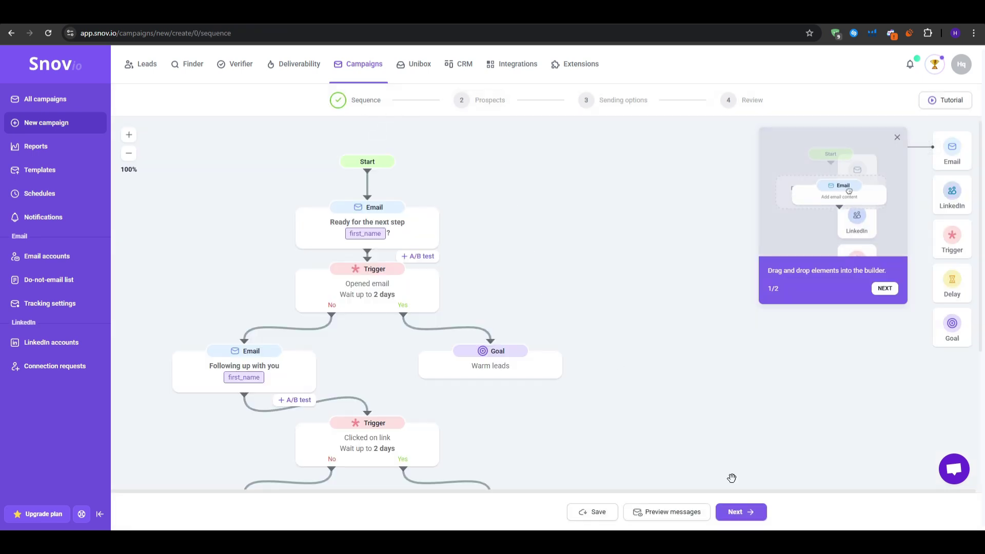
Step: Save the campaign sequence and continue past Prospects without choosing a prospect list
left_click(749, 512)
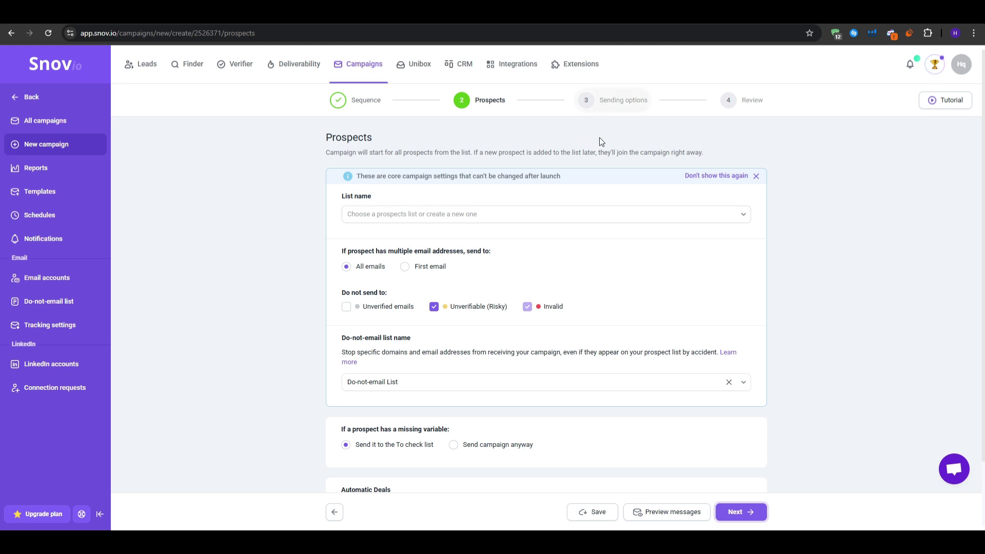
scroll(722, 439, "down", 1)
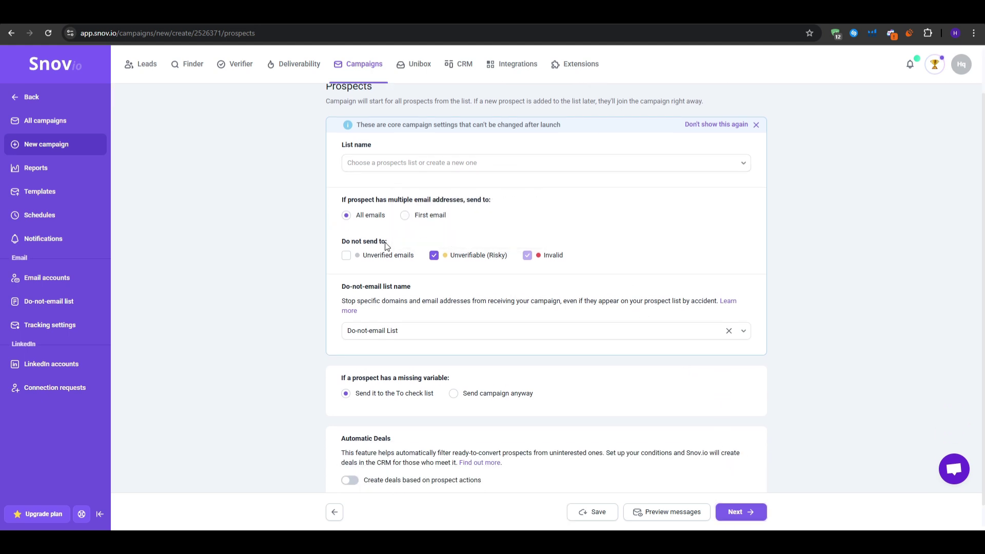
left_click(734, 511)
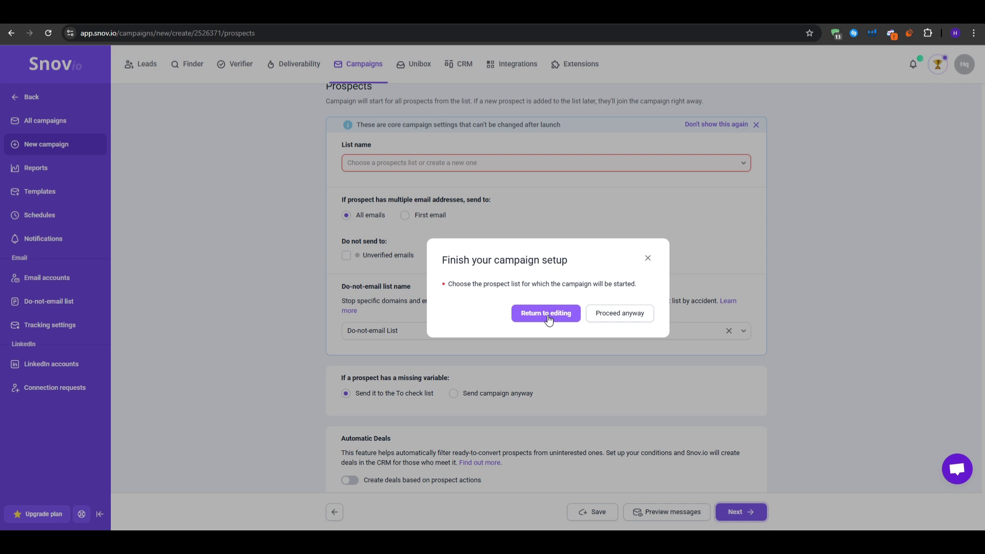
left_click(626, 318)
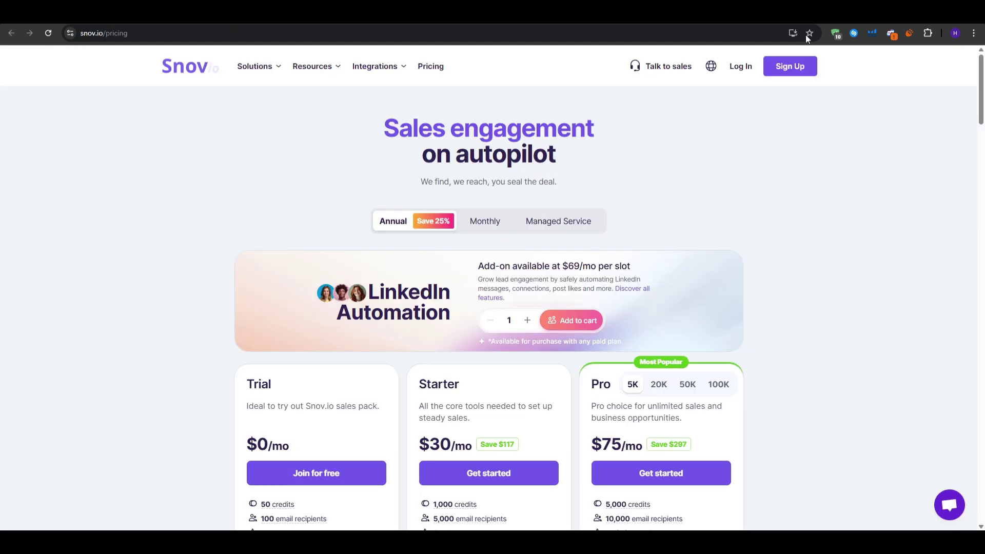
Step: Scroll the pricing page down to the Trial, Starter and Pro feature lists
scroll(887, 169, "down", 4)
scroll(888, 171, "down", 2)
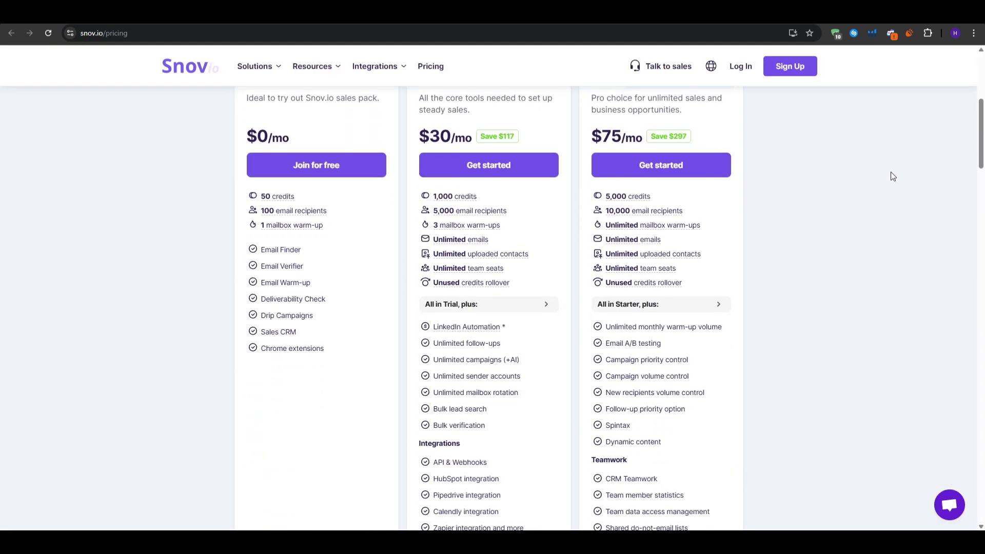
scroll(489, 307, "down", 1)
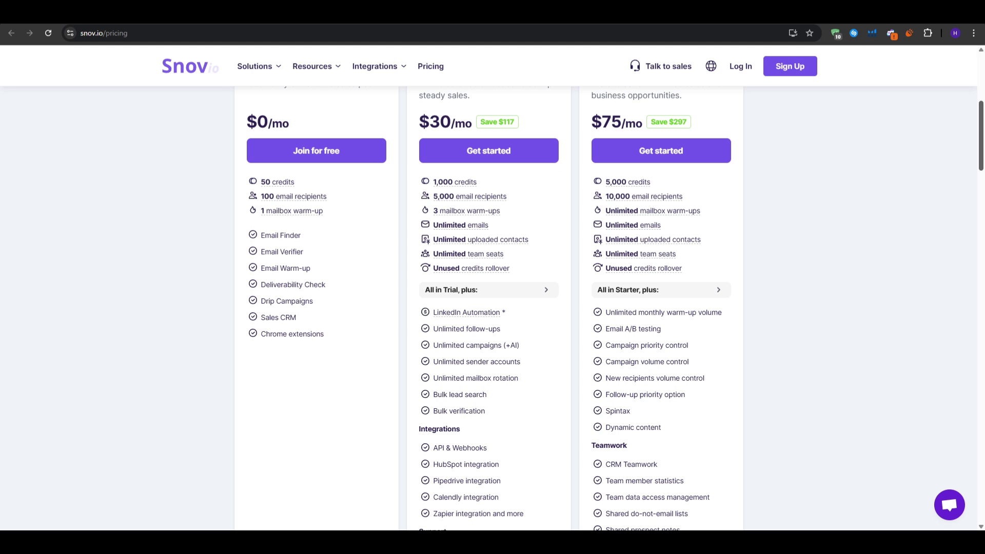